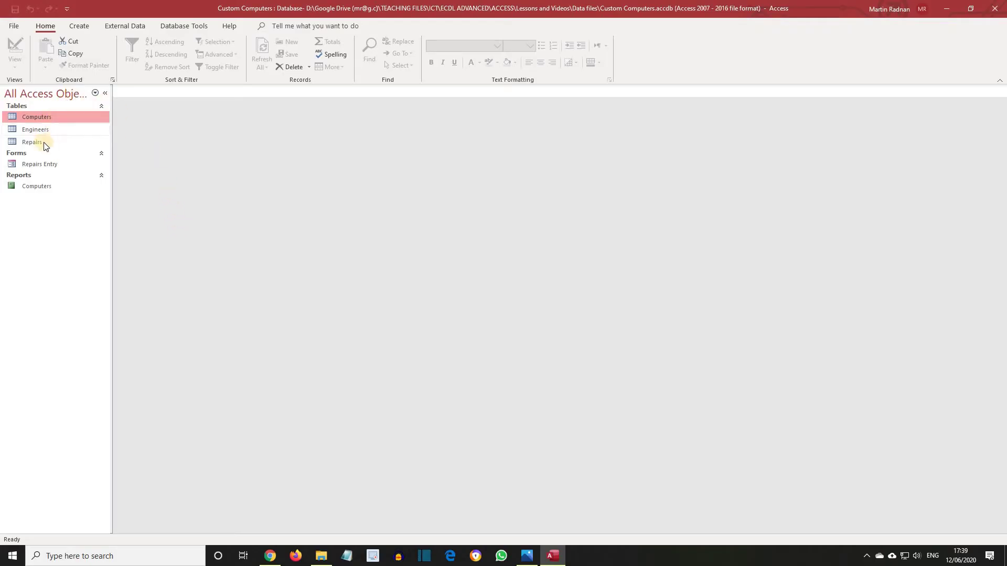
- Open the Repairs table and switch it to Design view
double_click(31, 143)
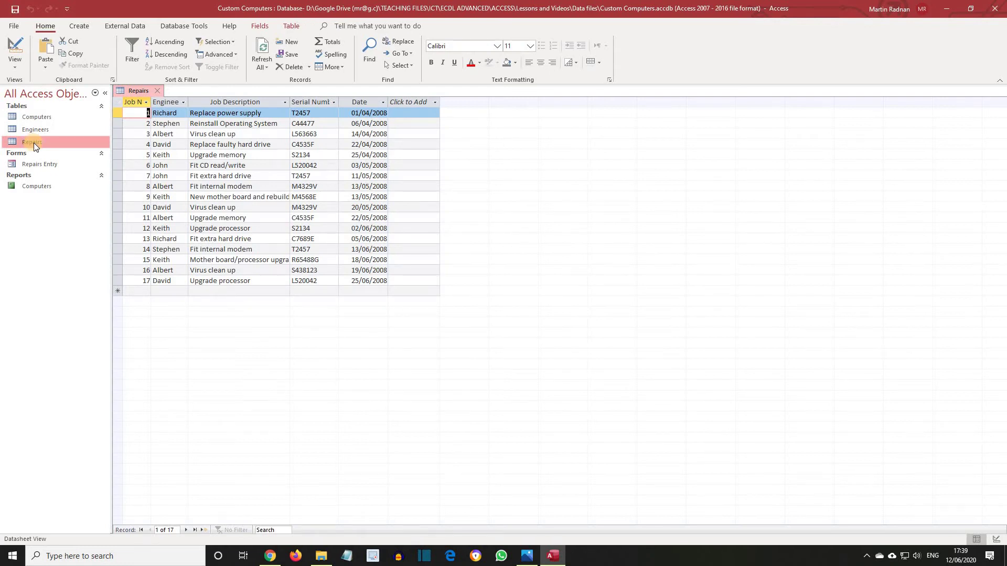
click(13, 66)
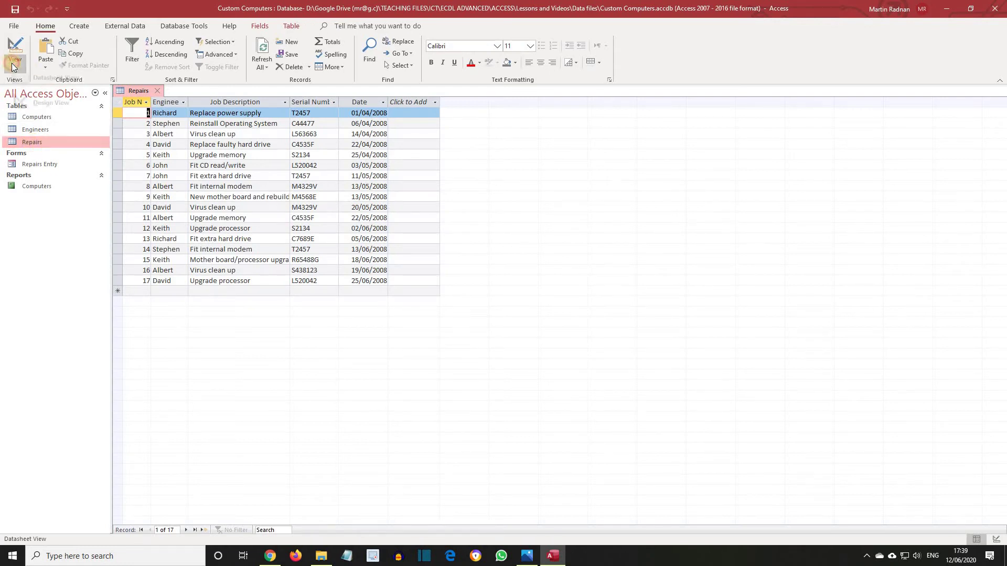
click(44, 108)
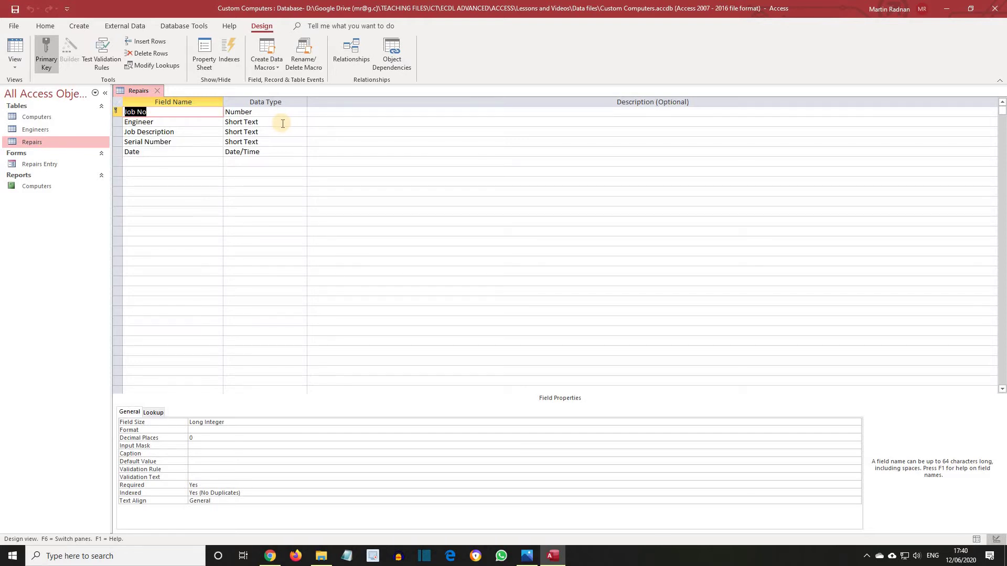
- Add a new Short Text field named 'Processed by' in the empty row below Date
click(164, 164)
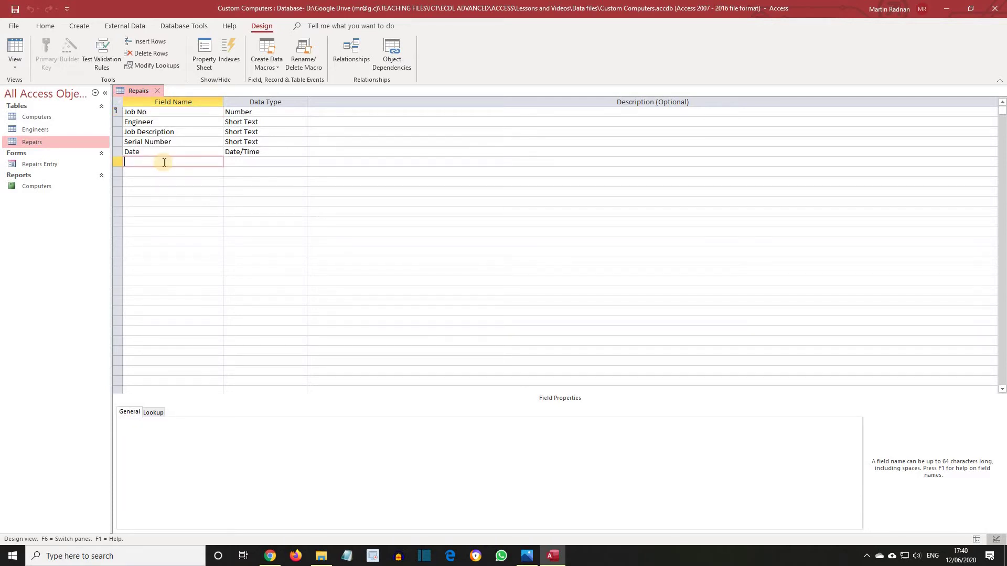
text(Processed by)
key(Tab)
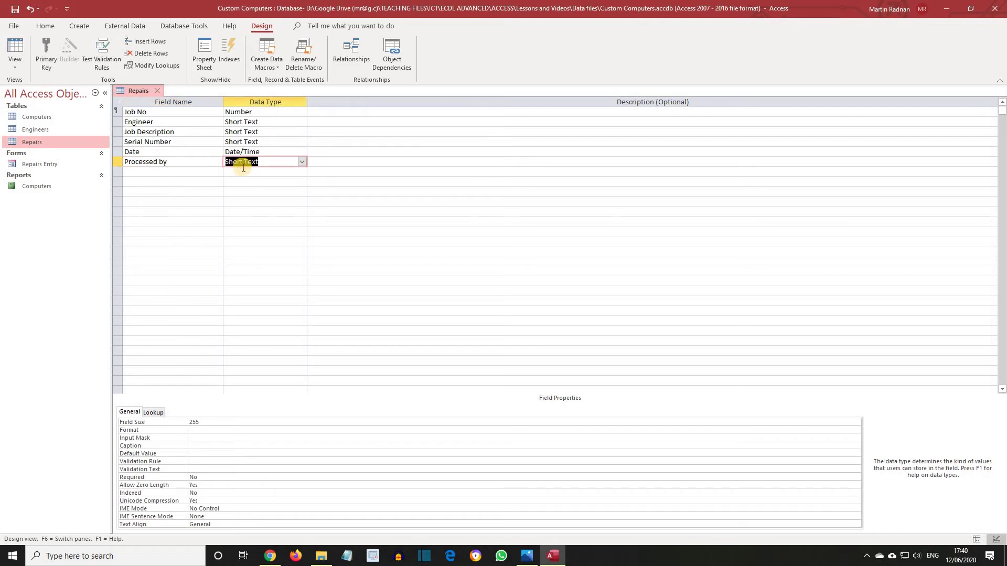
- Set Processed by's data type to Lookup Wizard, choosing to type in the values
click(302, 163)
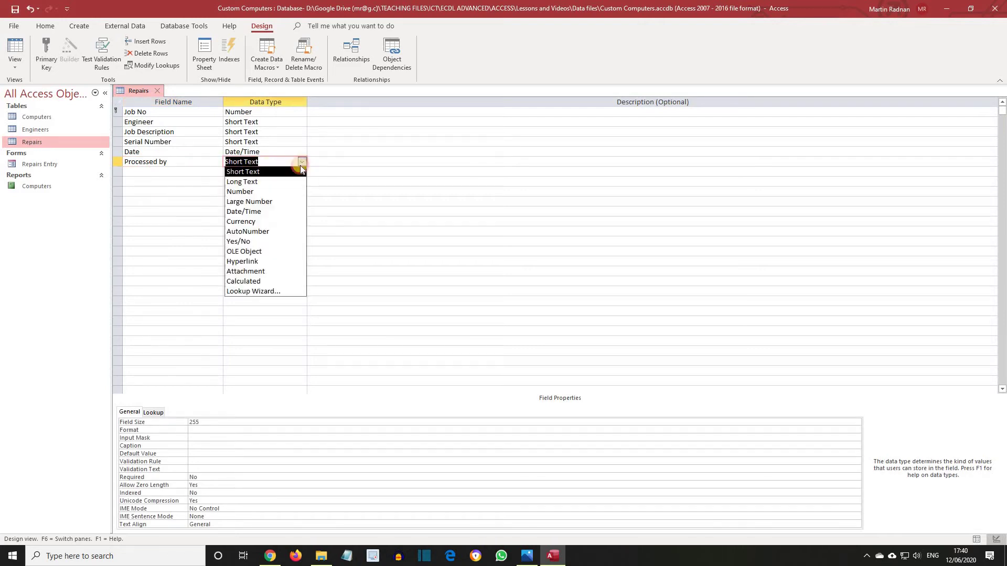
click(270, 293)
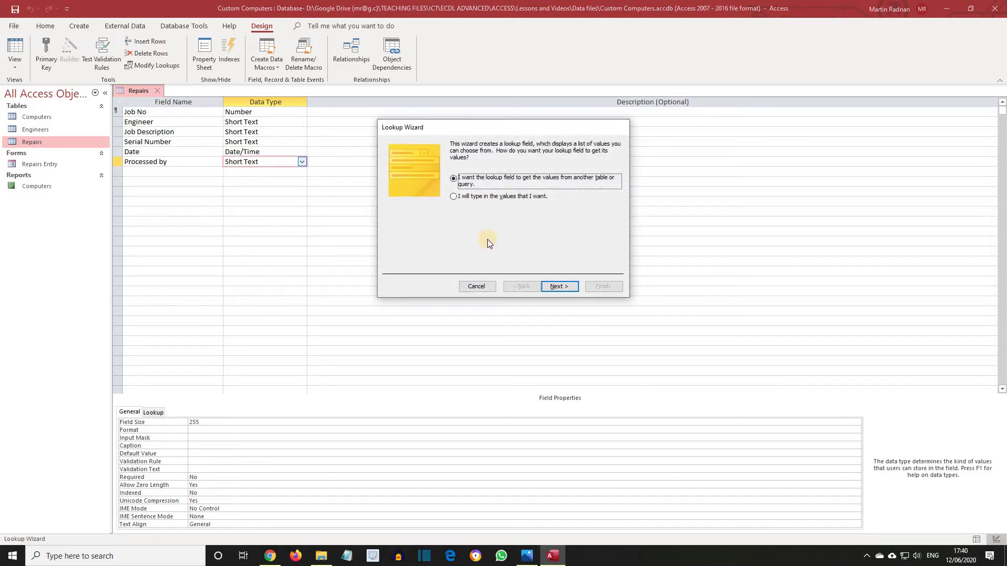
click(454, 199)
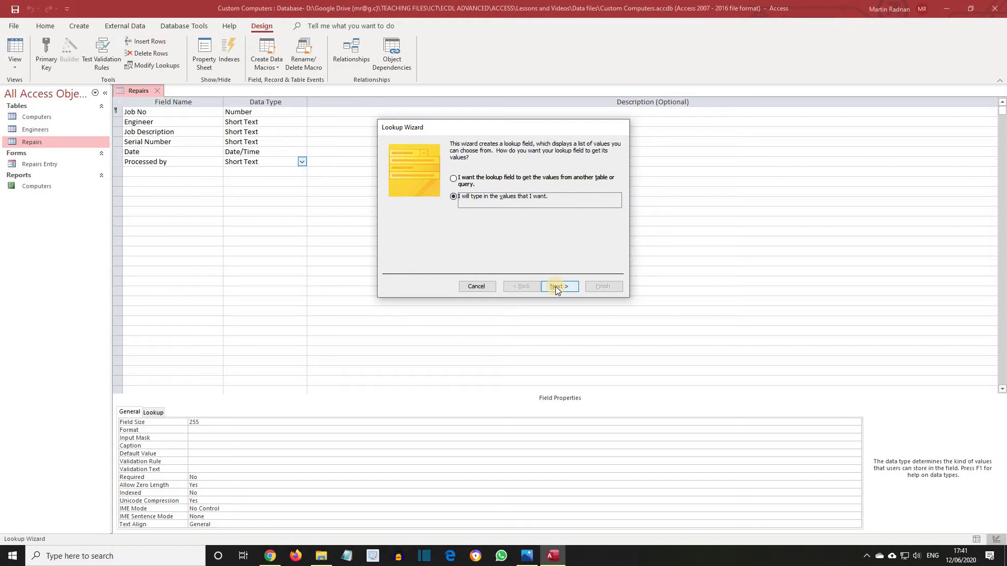
click(556, 287)
click(457, 185)
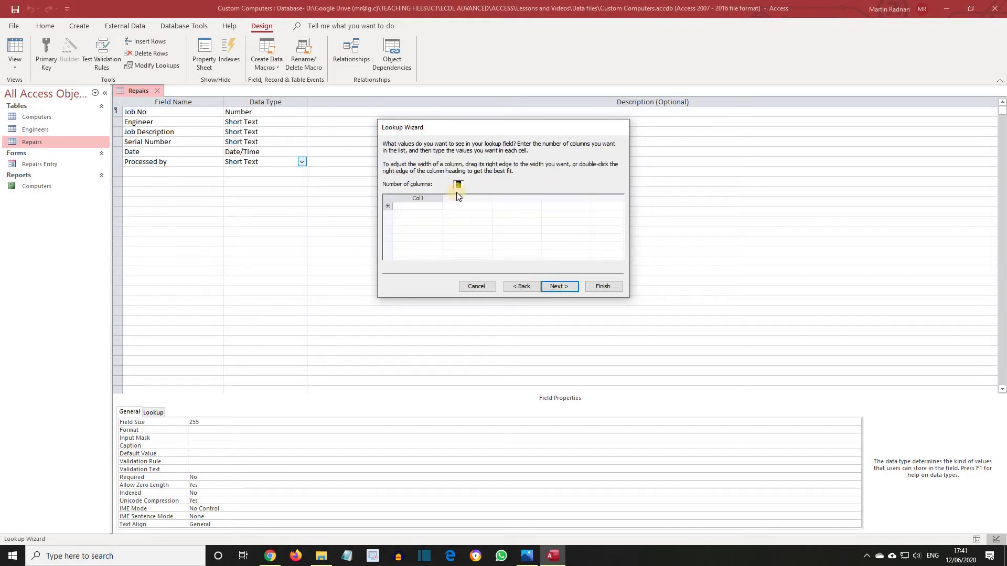
- Enter four engineer surnames in Col1 and finish the Lookup Wizard
click(420, 208)
text(Davison)
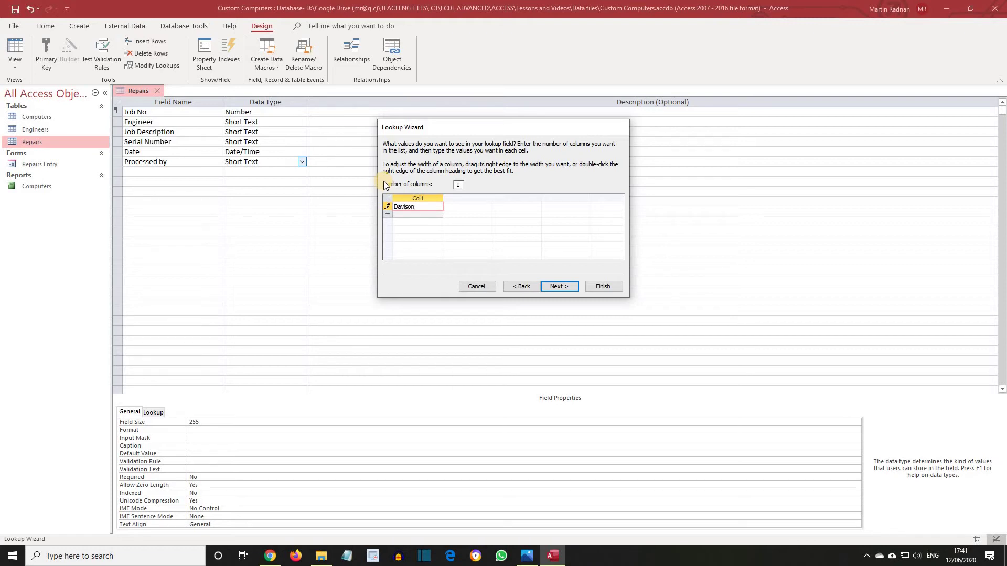
key(Tab)
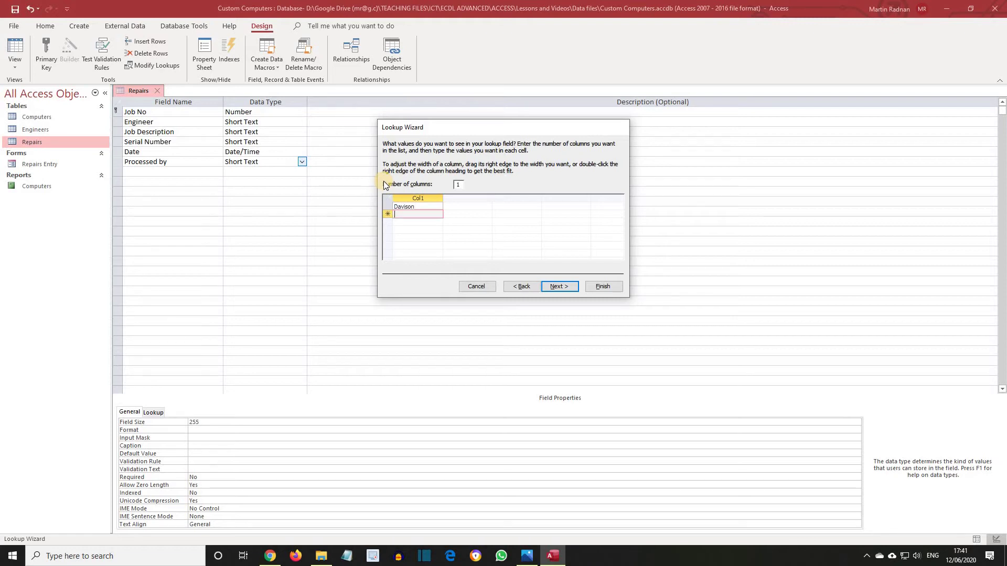
text(Jones)
key(Tab)
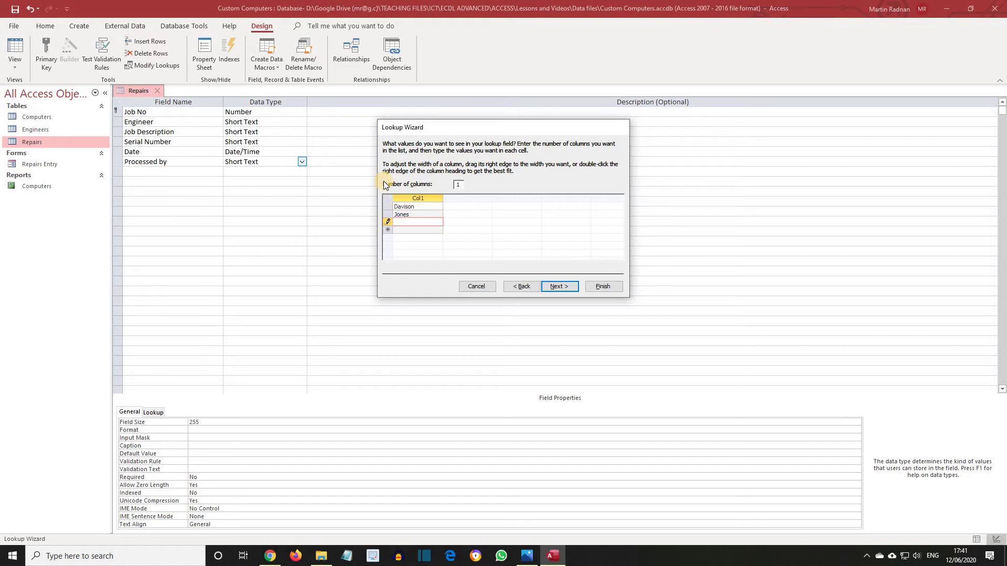
text(Hussan)
key(Tab)
text(Peters)
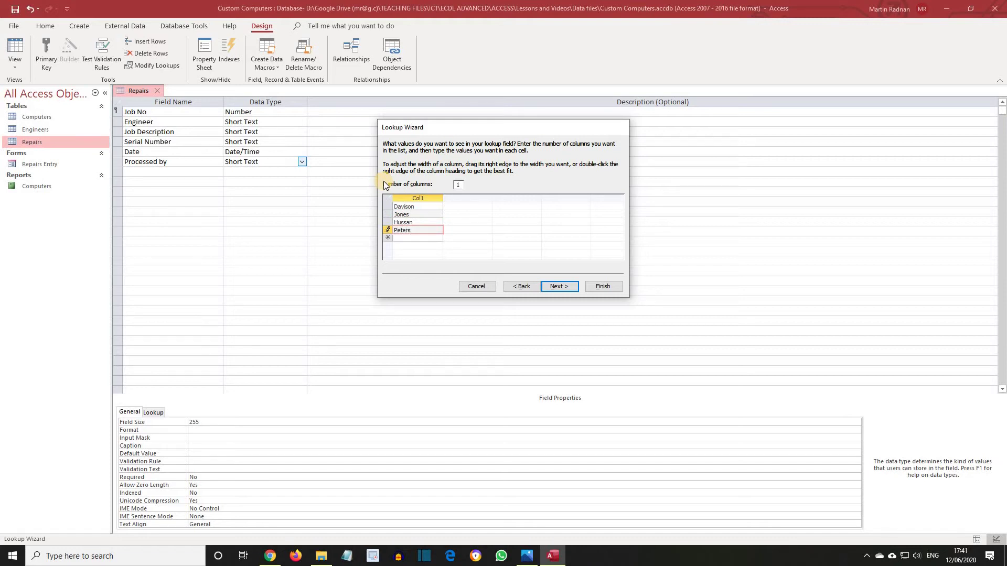
click(556, 286)
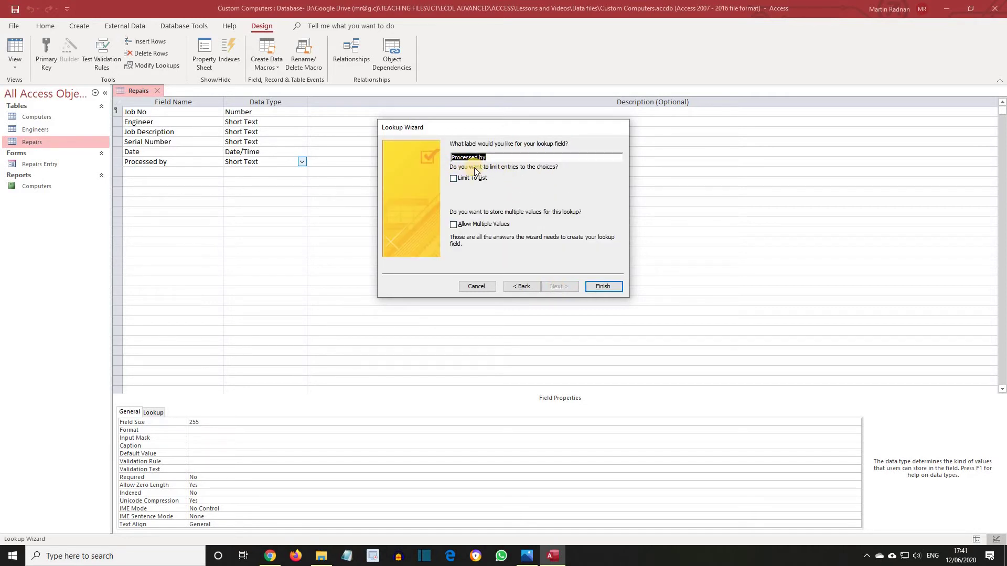
click(592, 287)
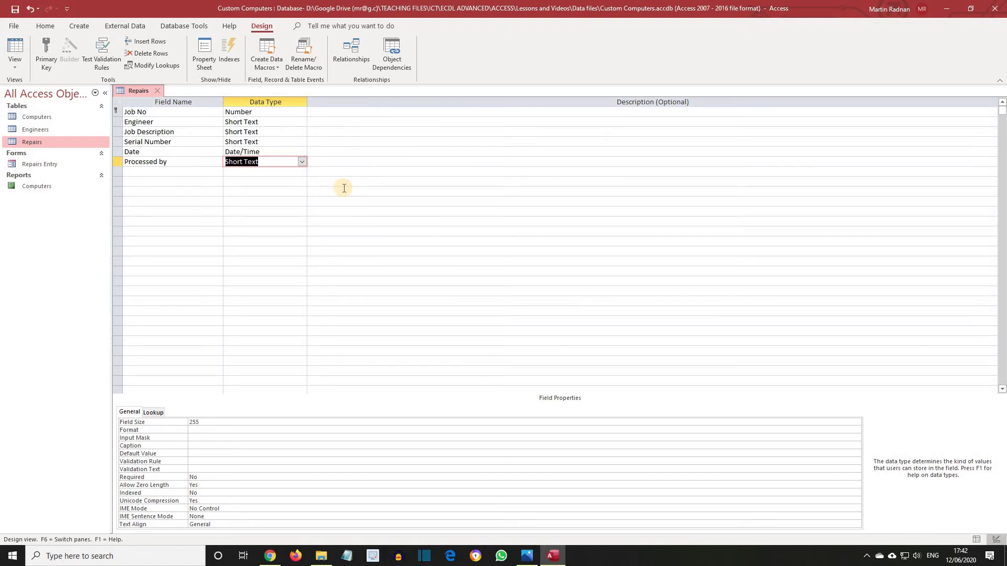
- Switch to Datasheet view, saving the table design changes
click(15, 61)
click(51, 89)
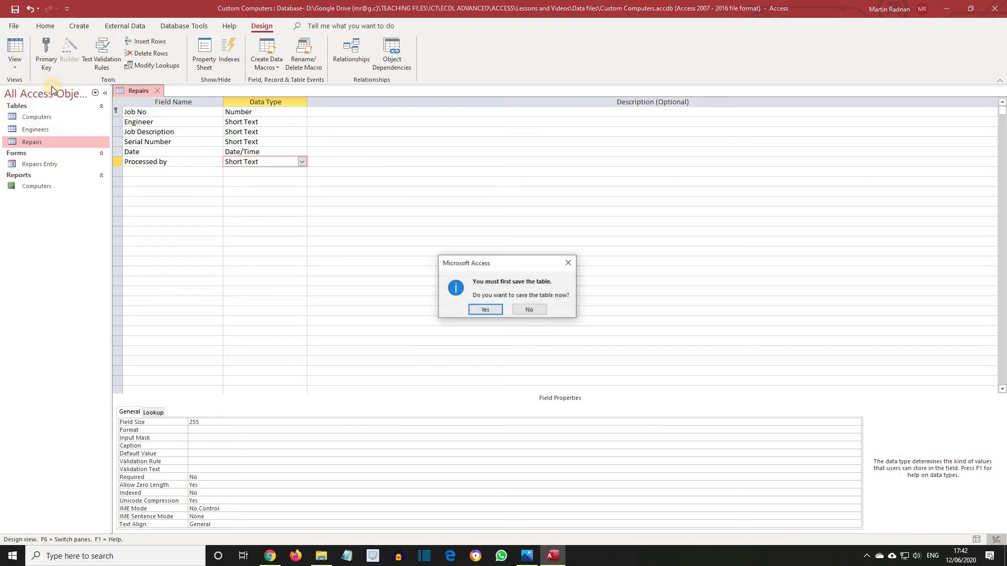
click(485, 310)
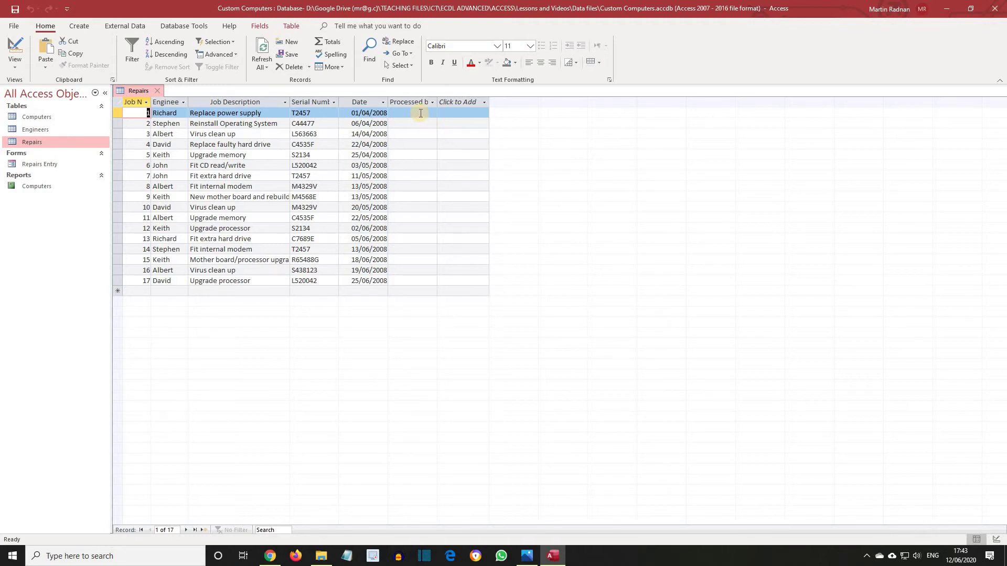
- Fill Processed by for jobs 1 and 2 with engineer surnames from the lookup list
click(421, 114)
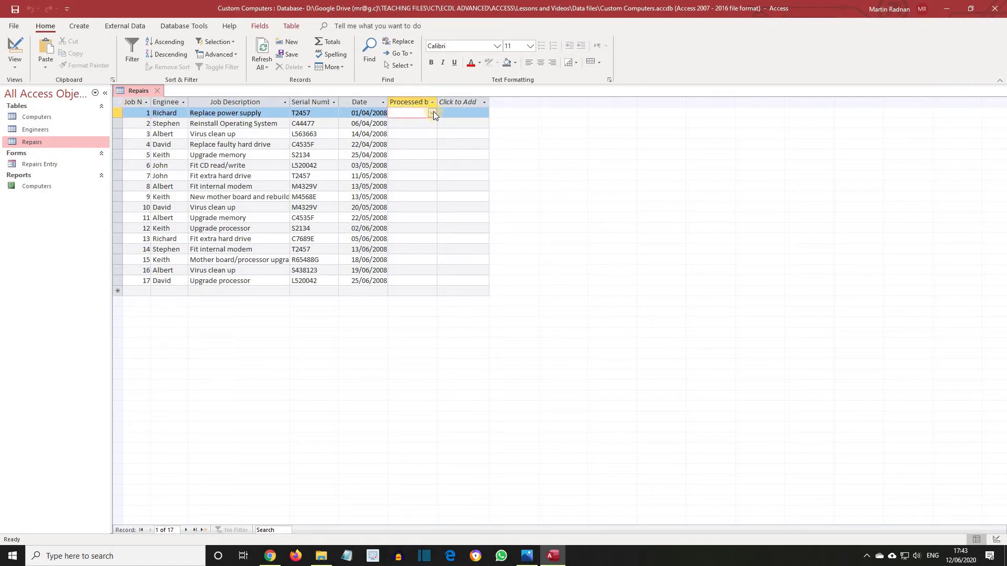
click(432, 113)
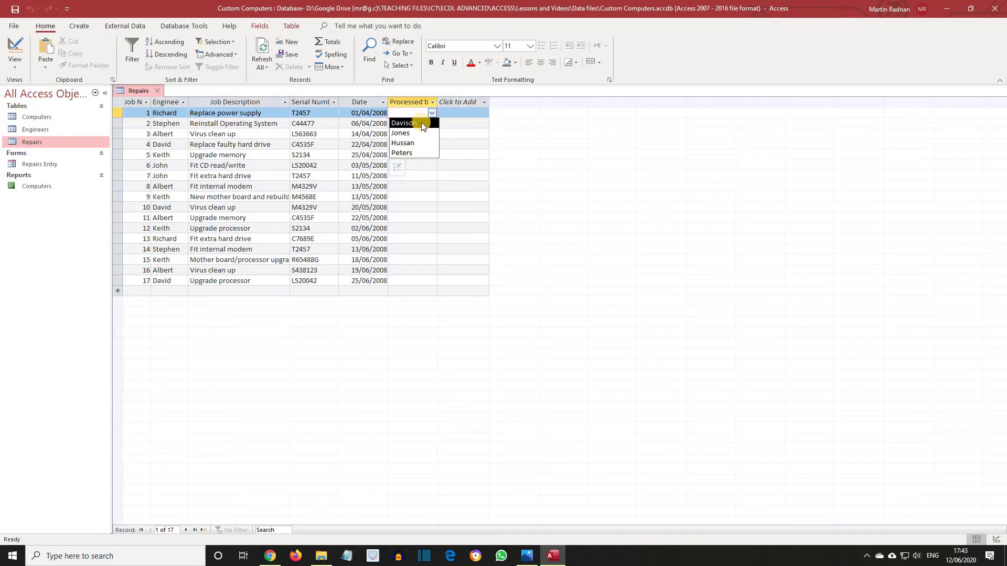
click(420, 123)
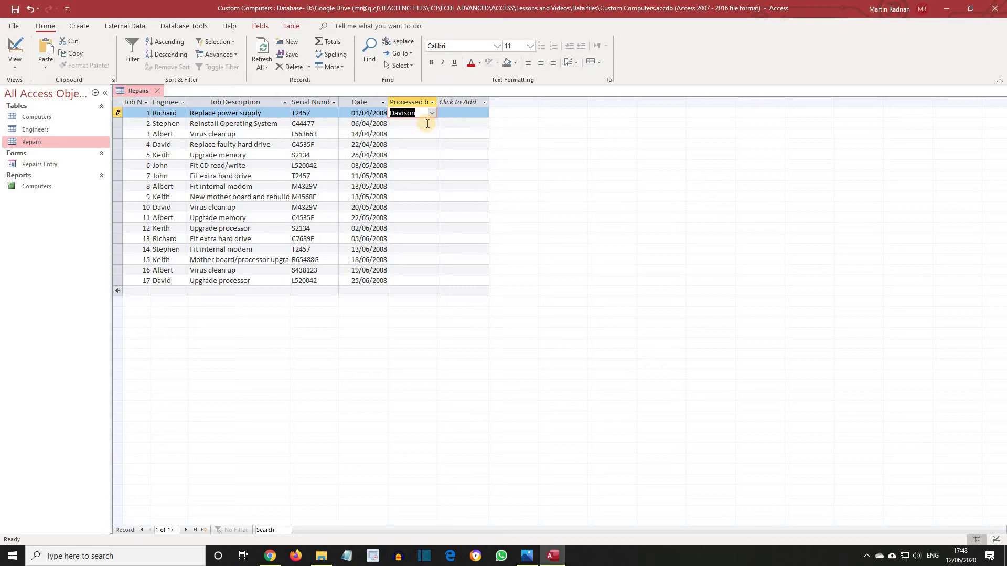
click(426, 124)
text(Hussan)
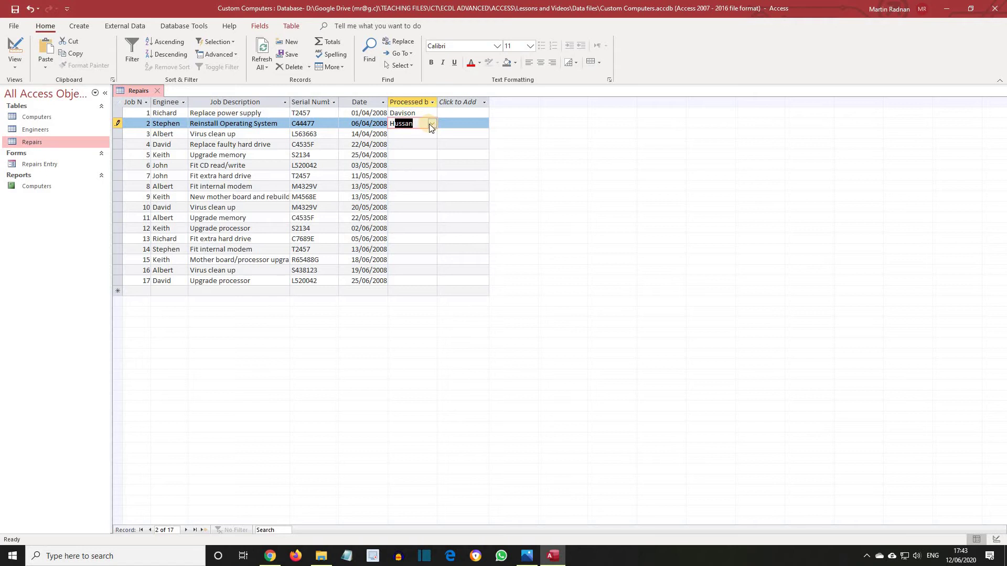
key(Return)
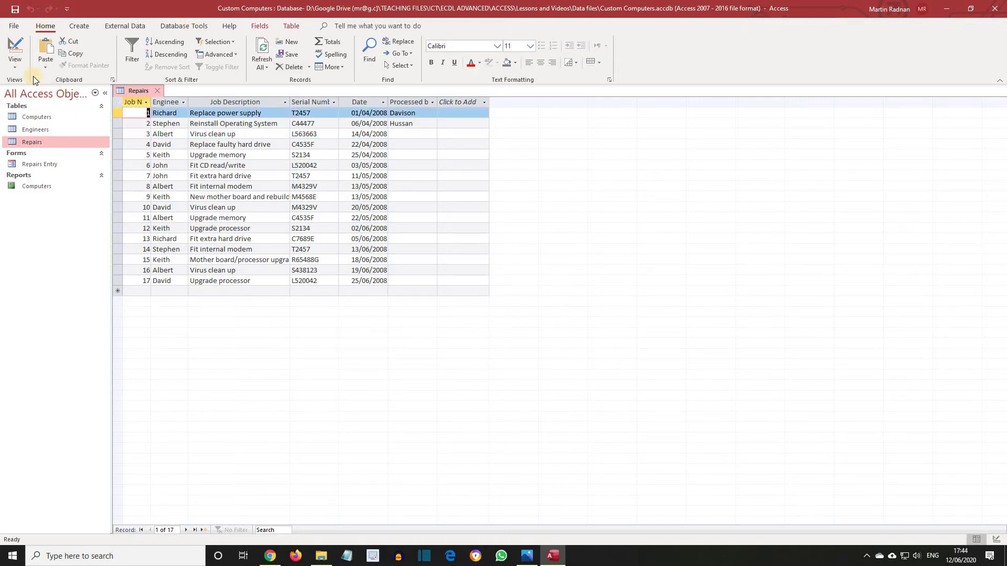
- In Design view, replace the last surname in Processed by's Row Source list with a new surname
click(16, 68)
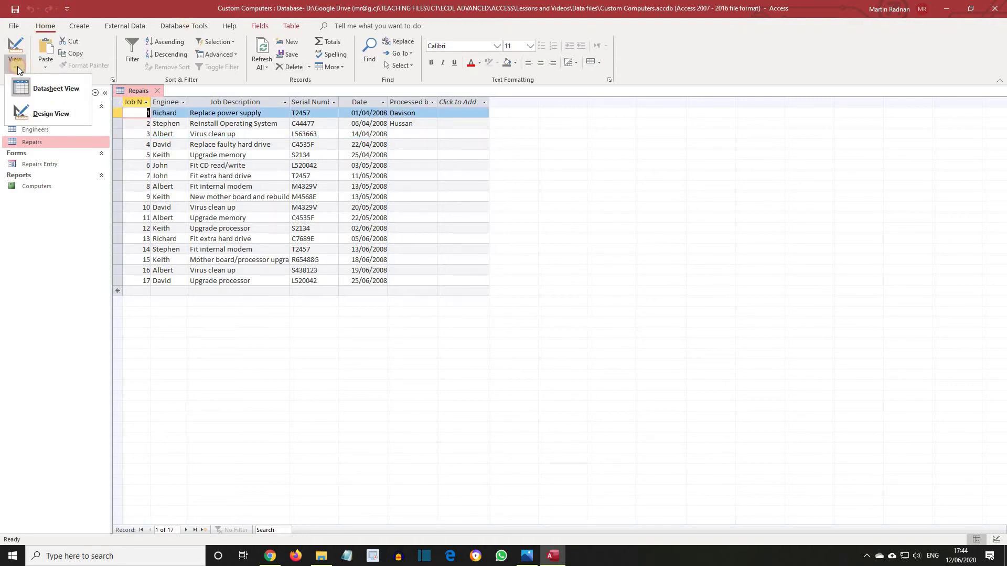
click(52, 111)
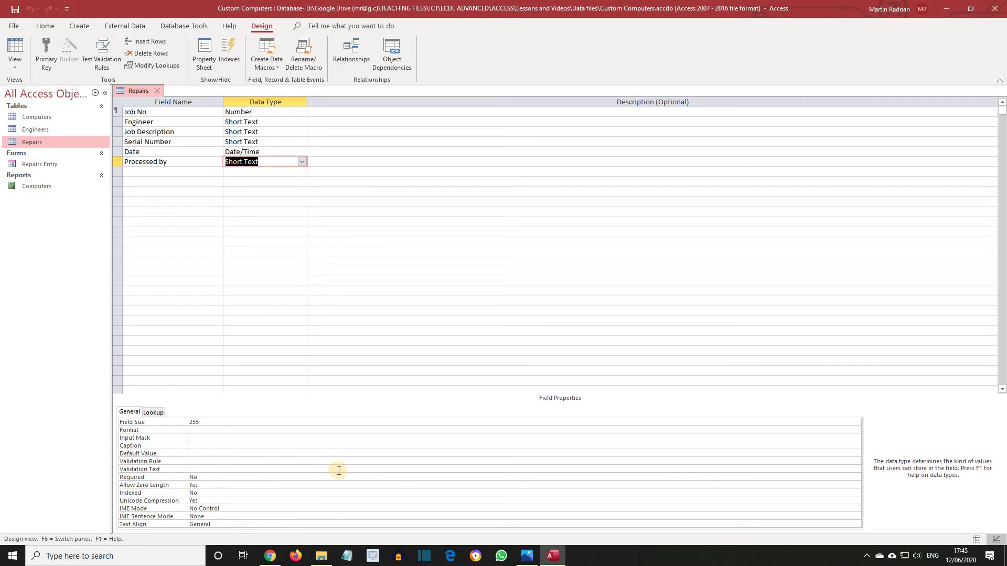
click(154, 412)
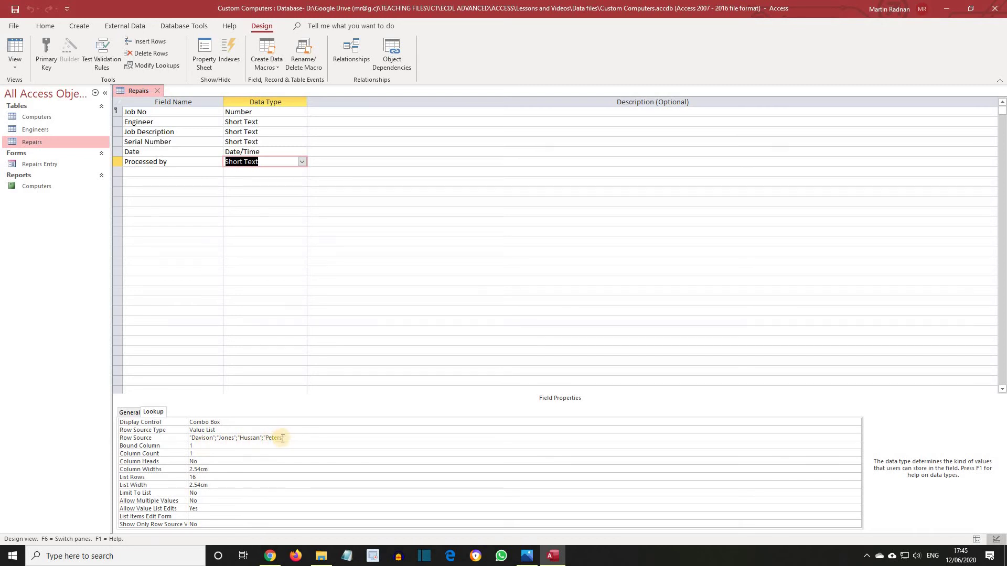
drag(282, 438, 266, 439)
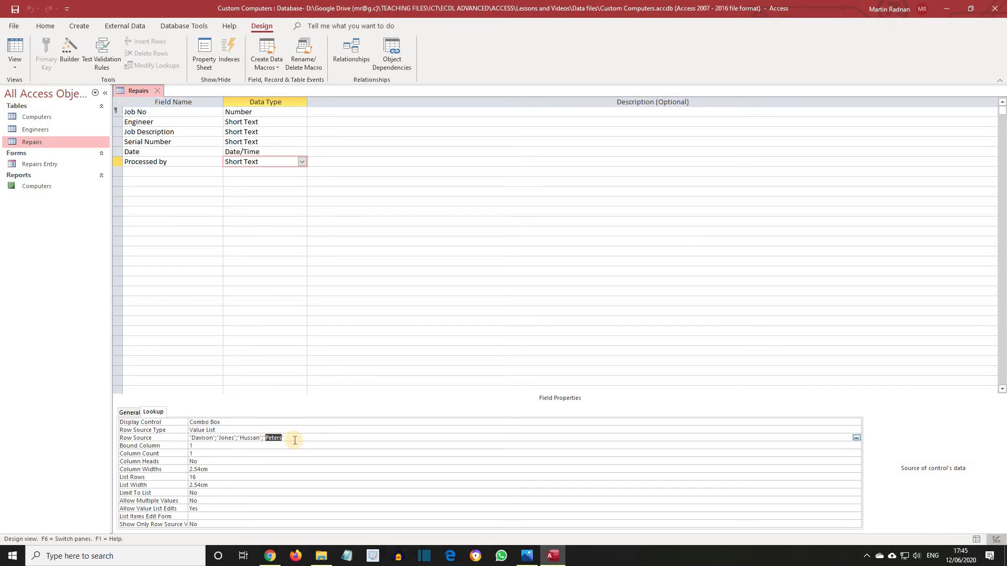
text(Cowell)
- Set Processed by's Limit To List property to Yes
click(211, 493)
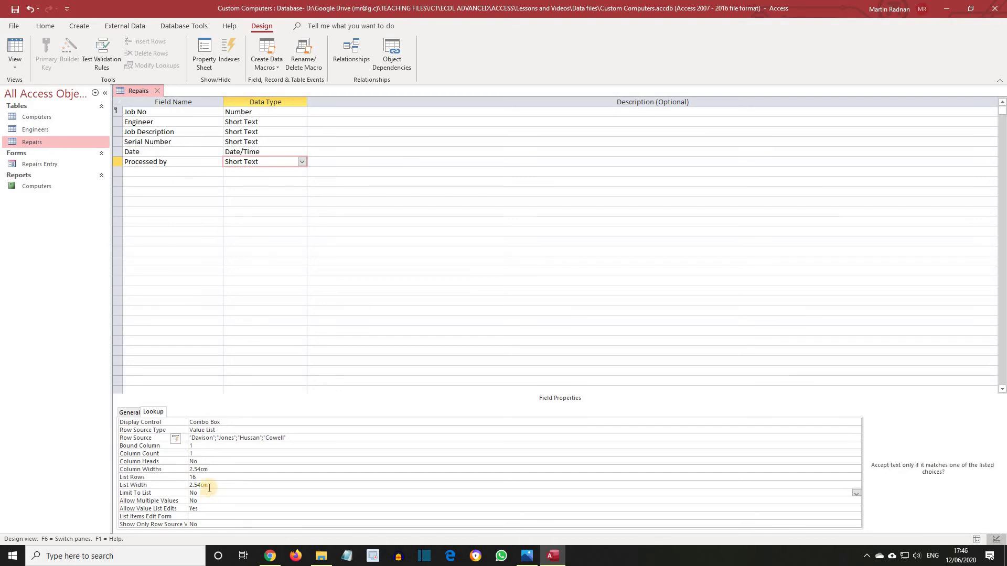
click(855, 494)
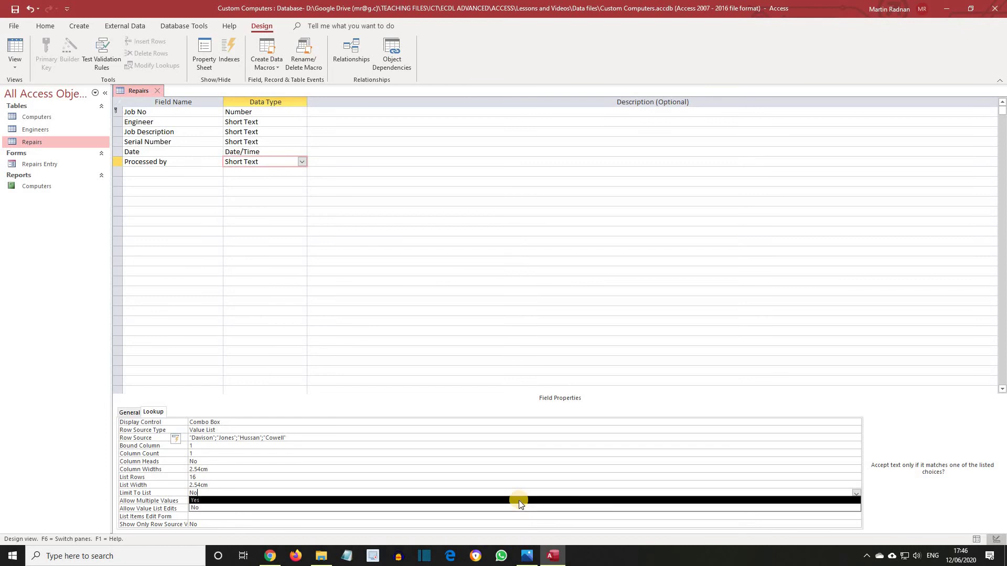
click(521, 500)
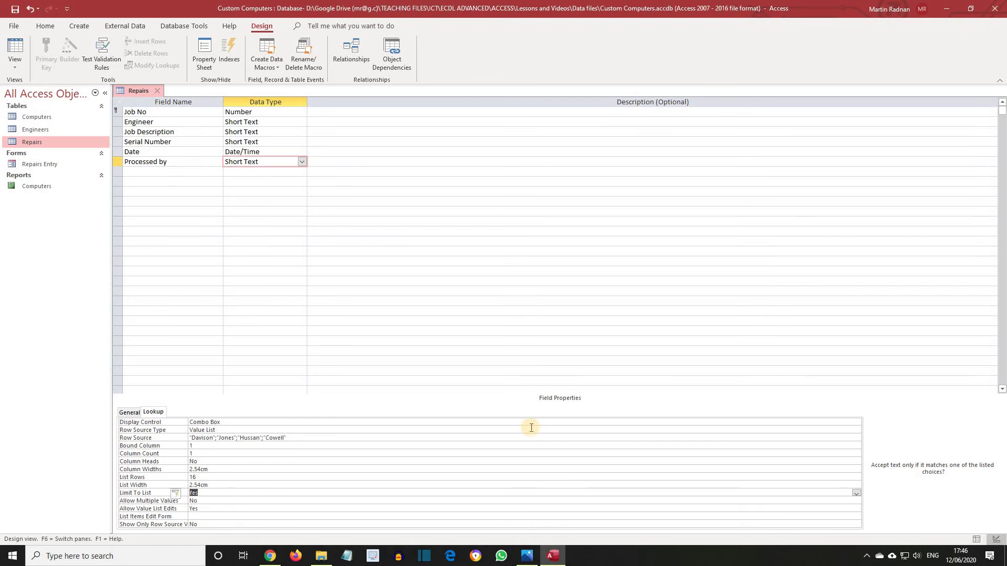
- Save the Repairs table design and switch to Datasheet view
click(15, 26)
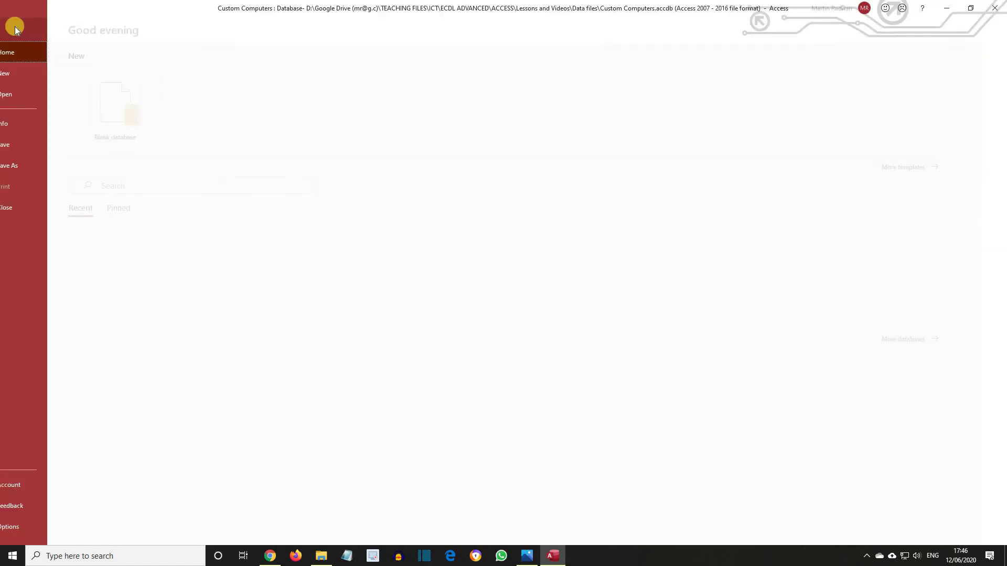
click(33, 147)
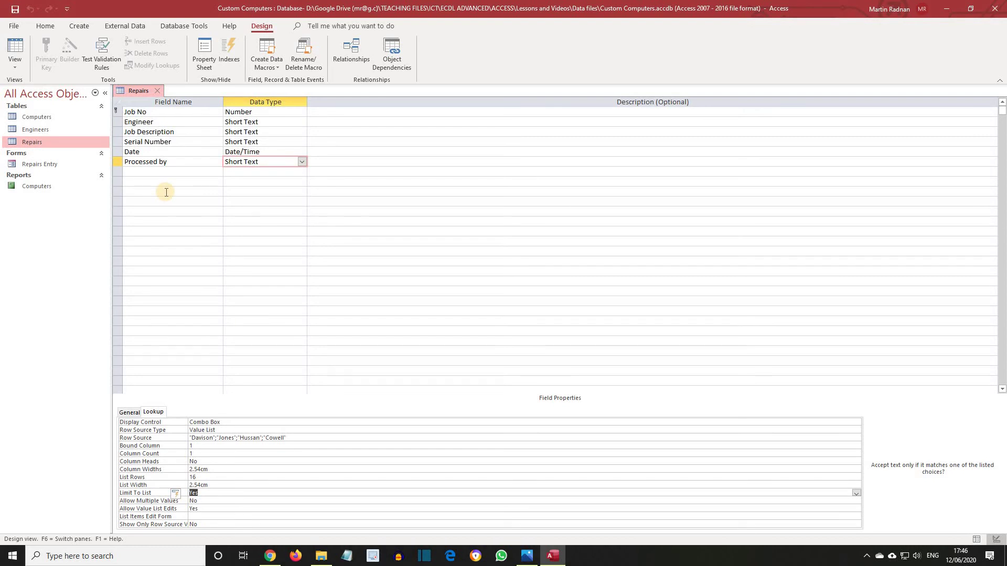
click(15, 68)
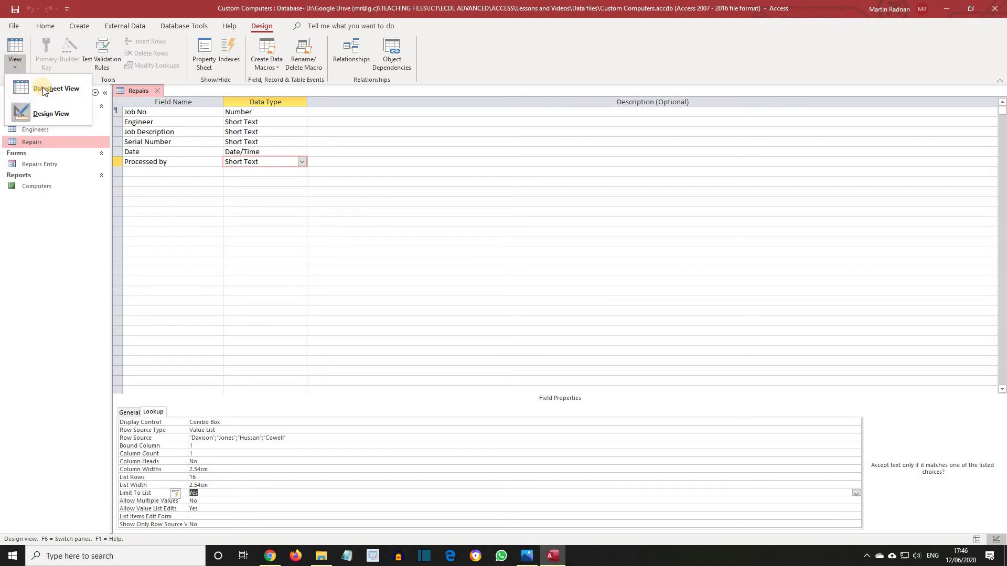
click(42, 88)
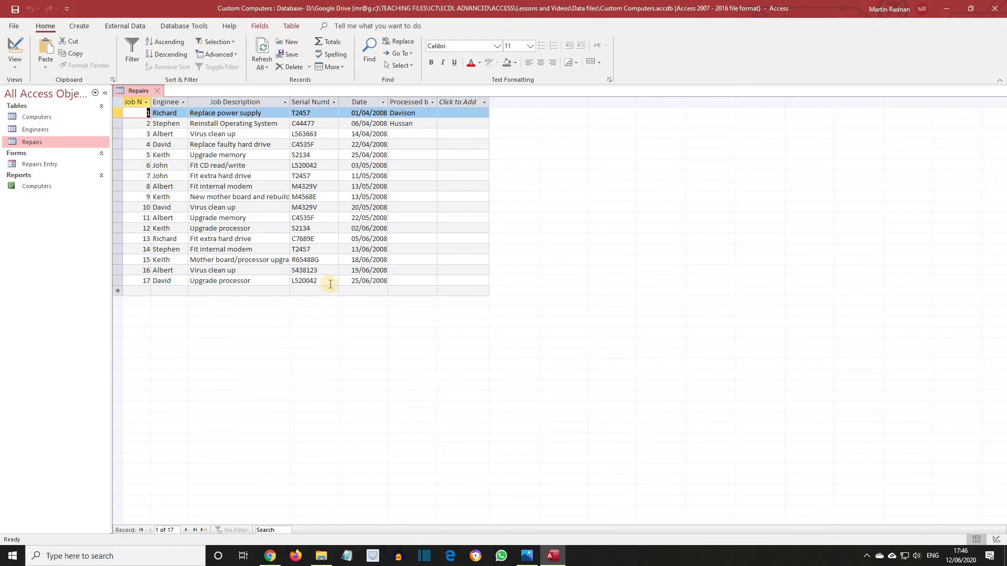
- After an unlisted surname is rejected for job 4, pick the newly added surname from the dropdown
click(408, 144)
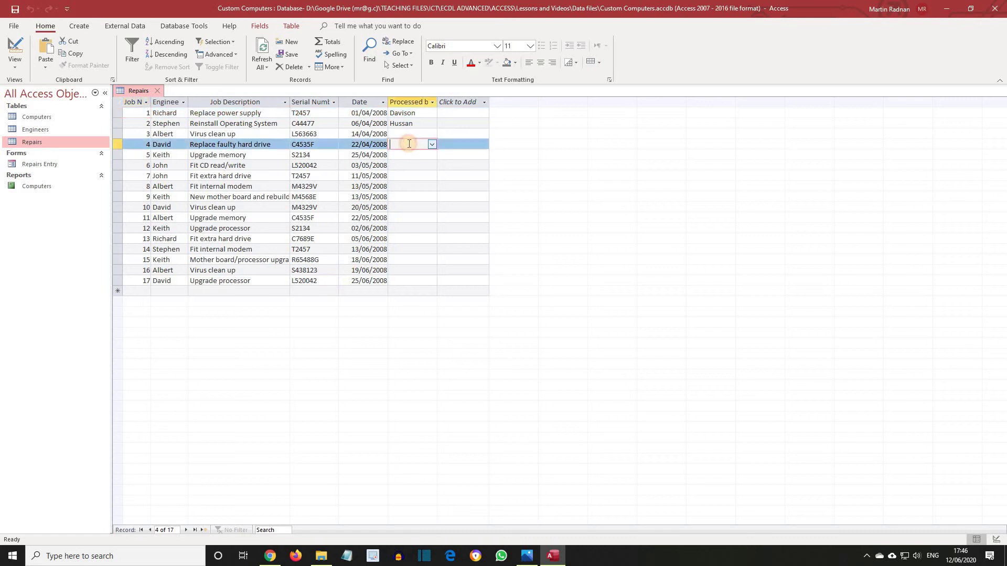
text(Chapman)
key(Return)
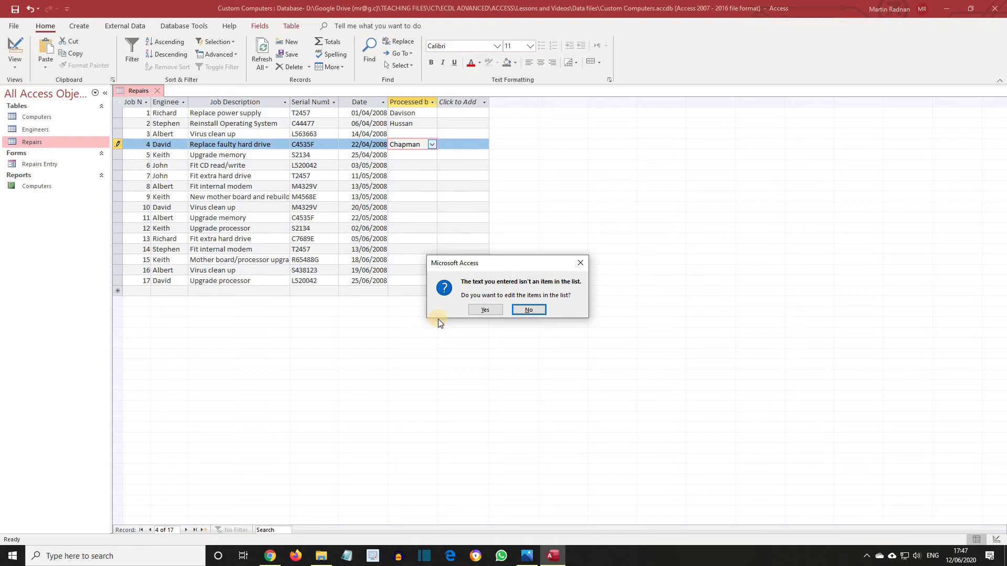
click(530, 310)
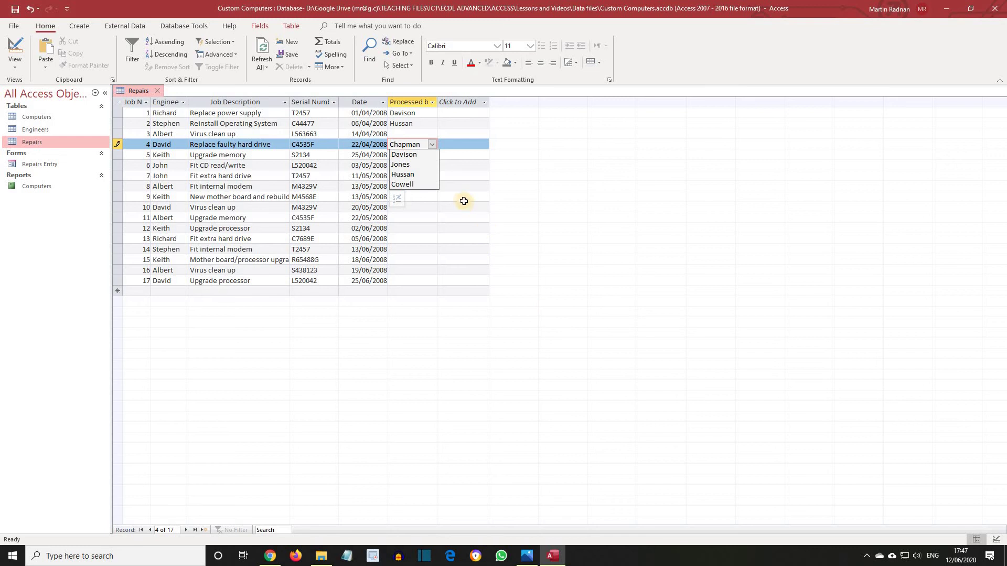
click(414, 185)
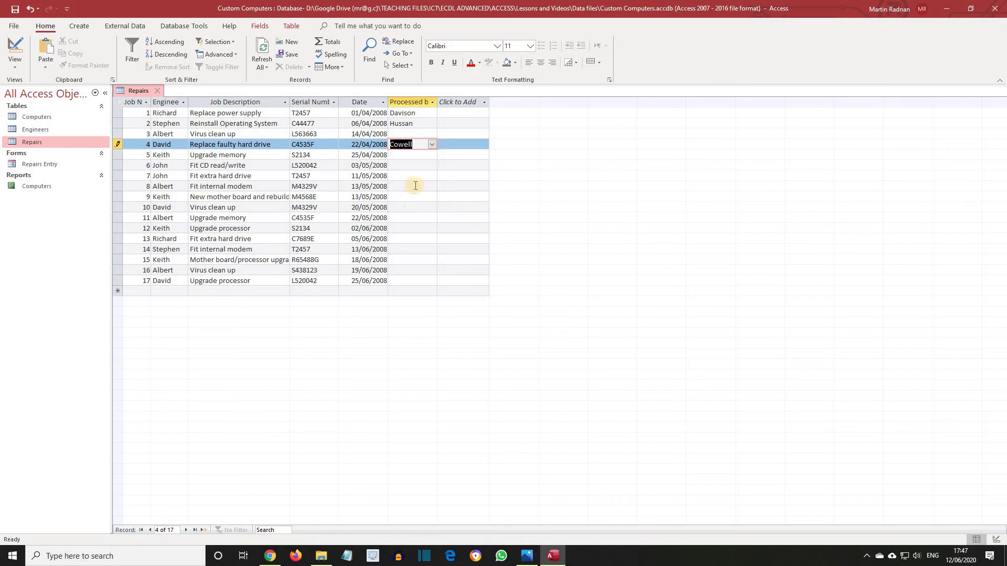
click(415, 165)
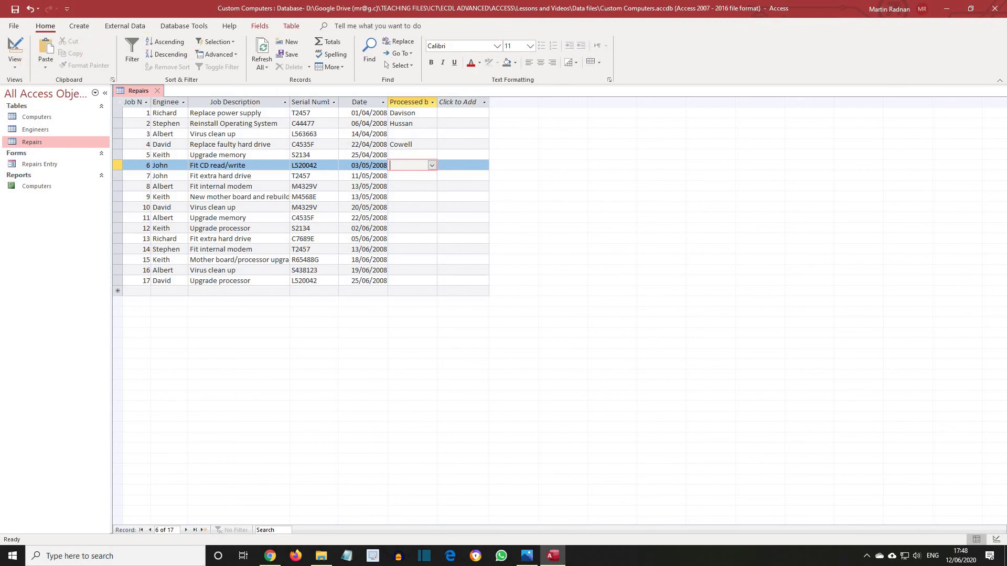
- Return to Design view and show the Lookup properties of the Processed by field
click(15, 65)
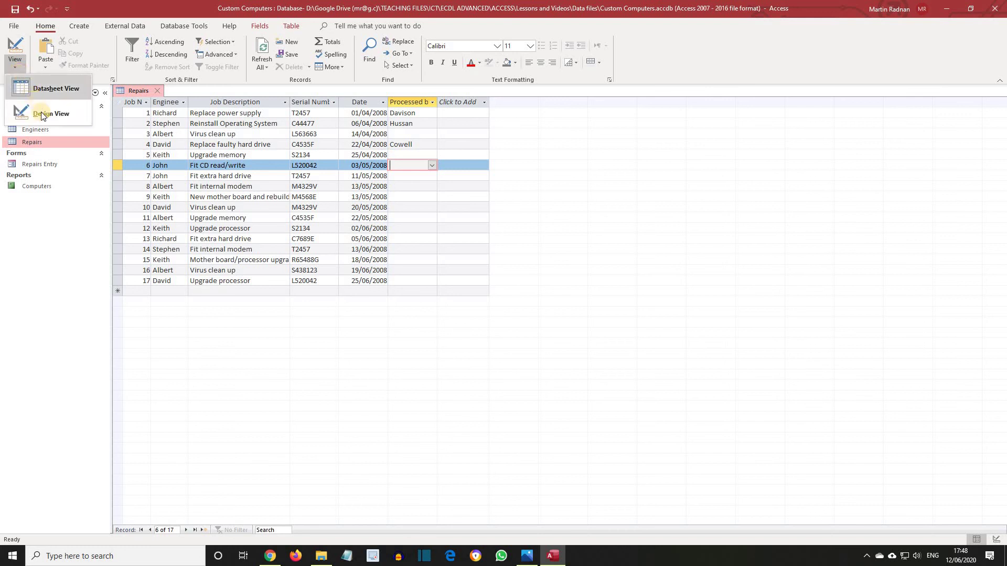
click(41, 111)
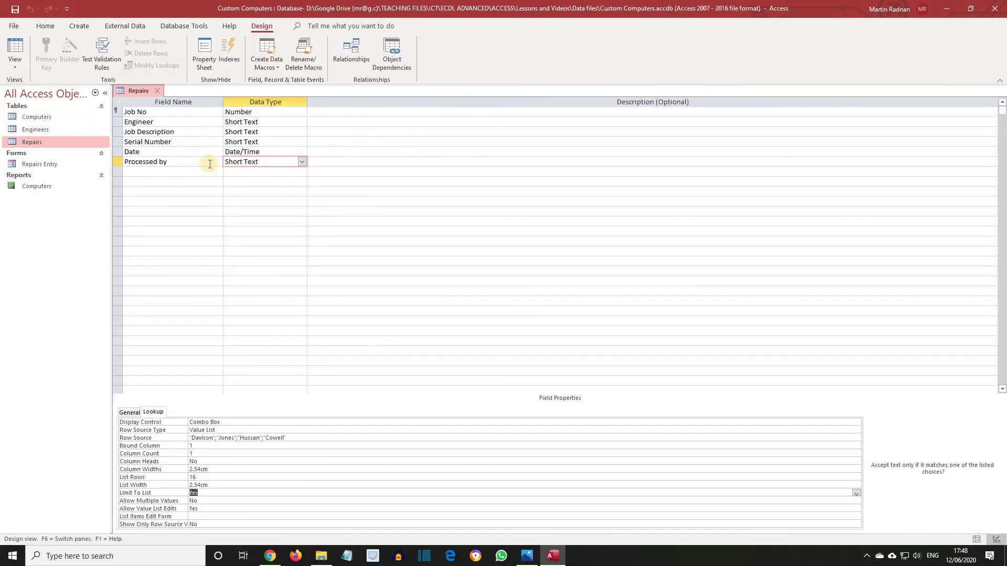
click(210, 163)
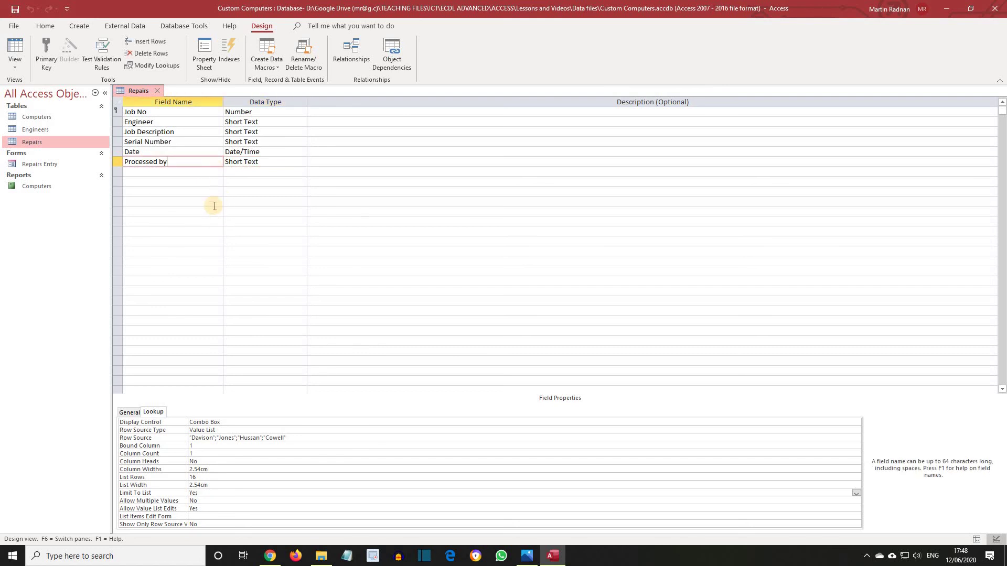
click(155, 412)
- Set Processed by's Display Control to Text Box
click(766, 422)
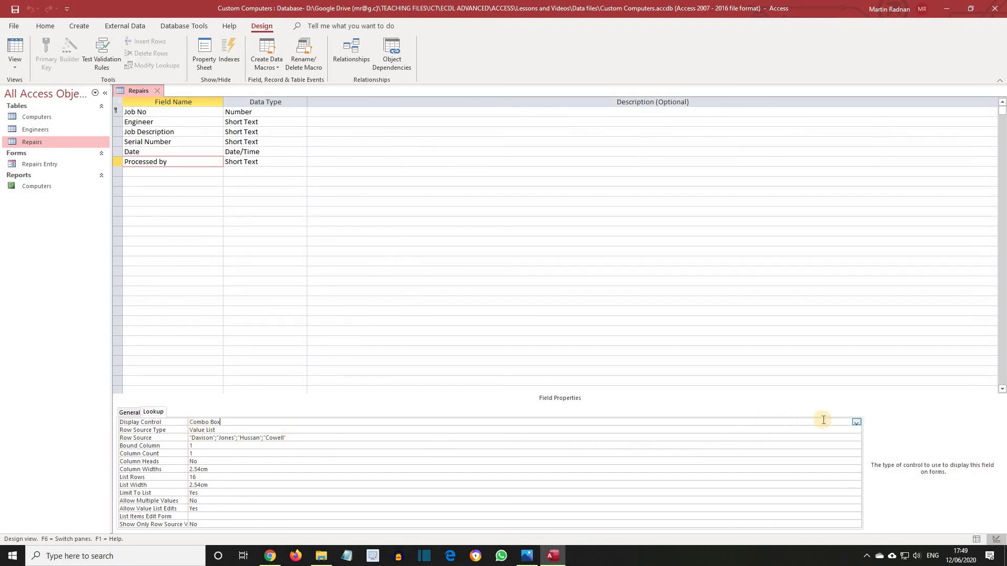
click(856, 423)
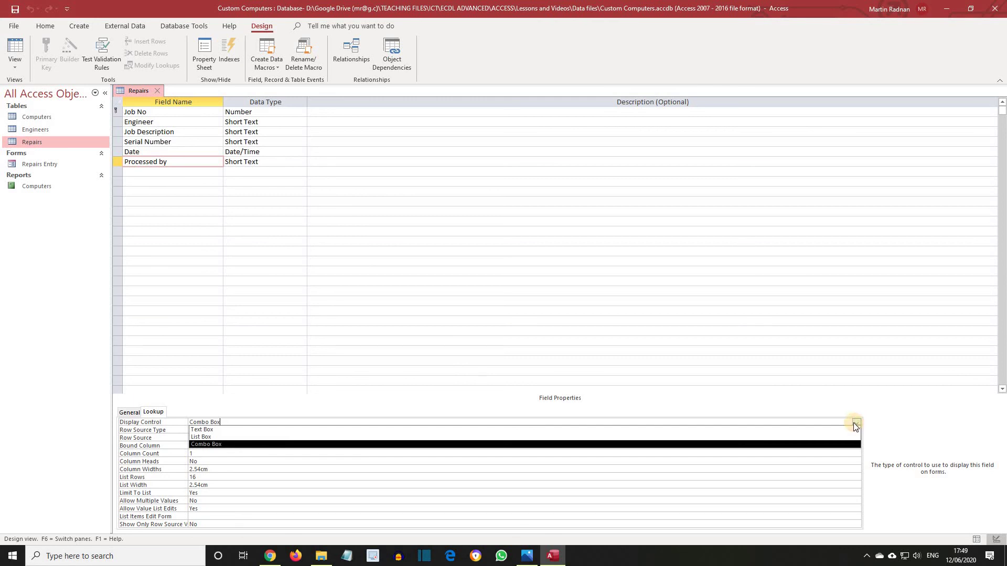
click(763, 429)
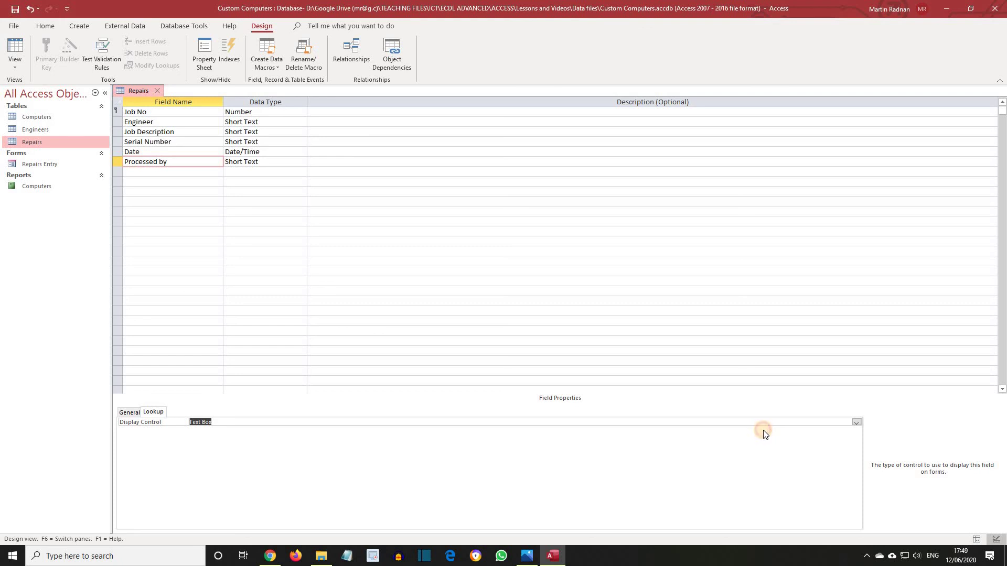
click(194, 162)
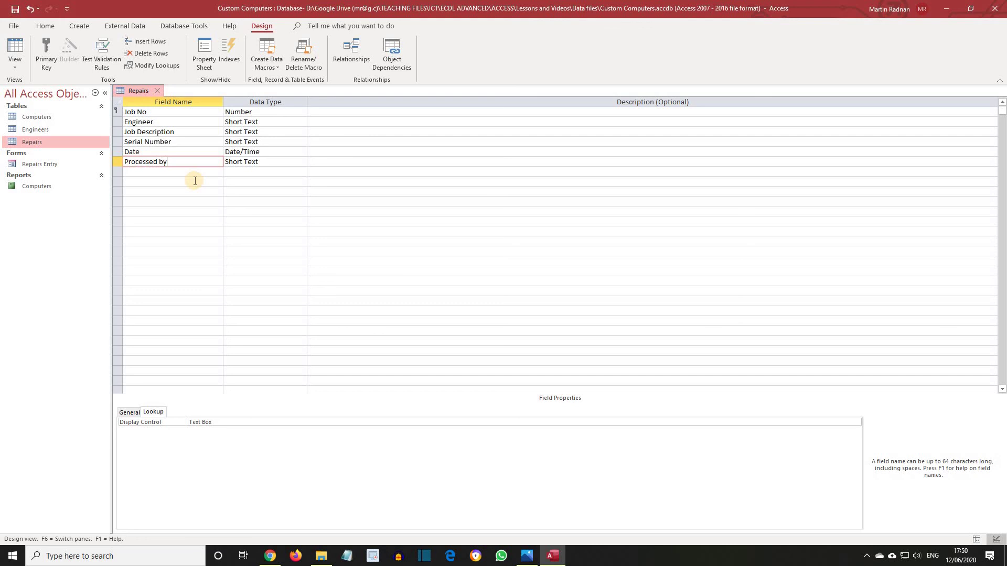